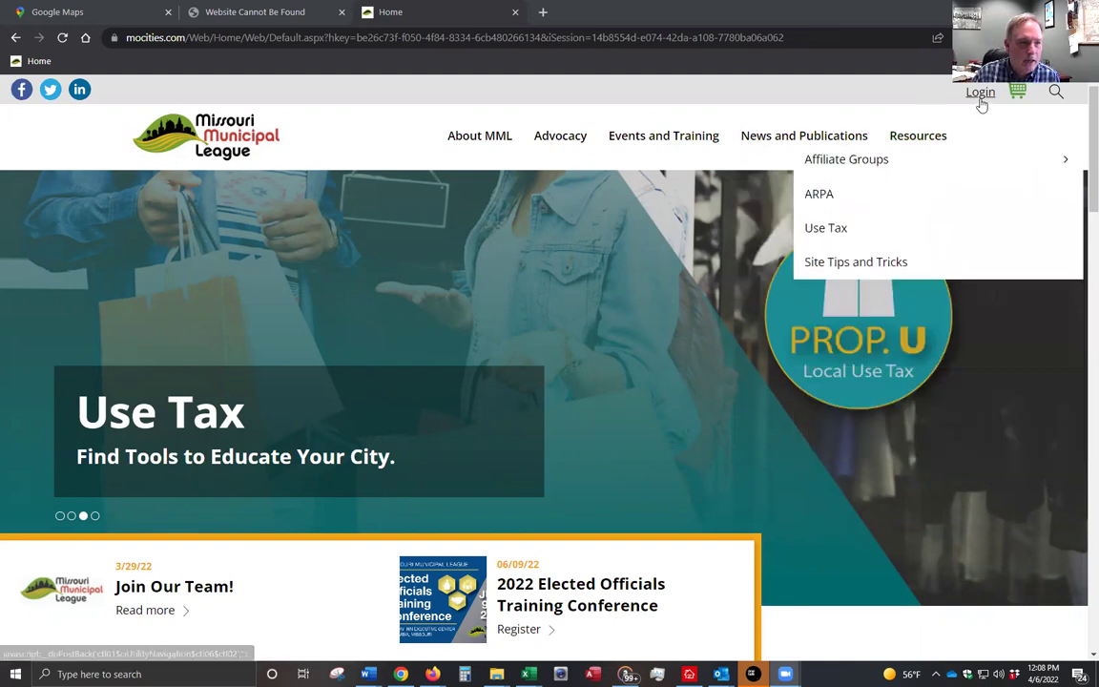
- Open the member Sign In page from the Login link on the mocities.com home page
left_click(981, 101)
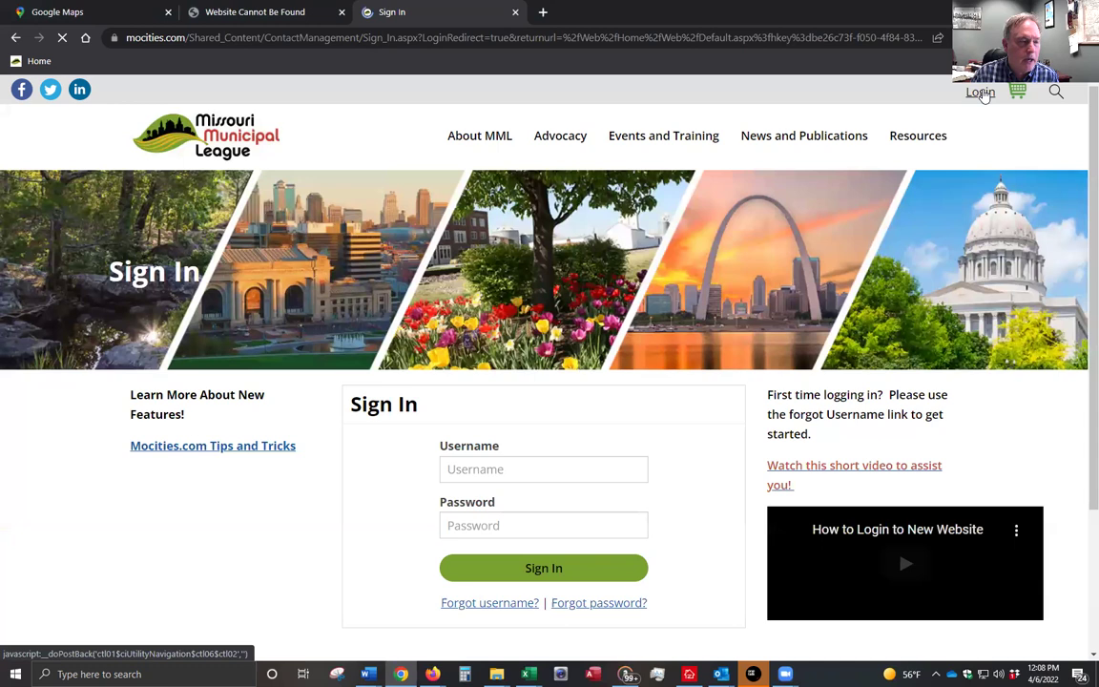
- Sign in with the city clerk's username and account password
left_click(506, 480)
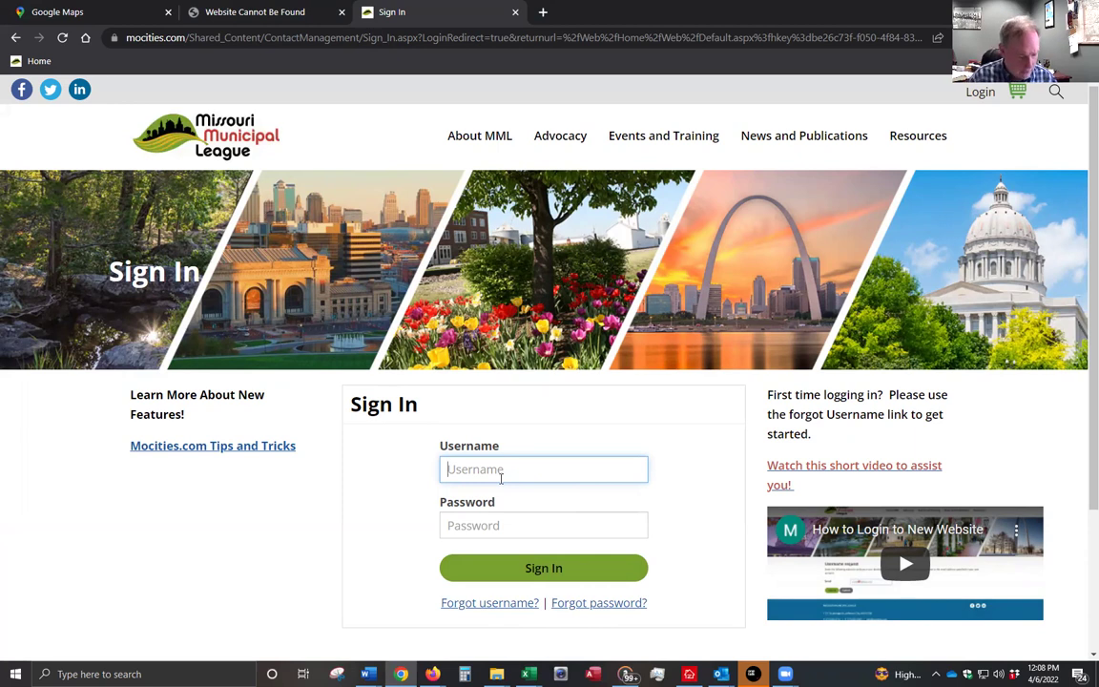
type("clerk")
key("Tab")
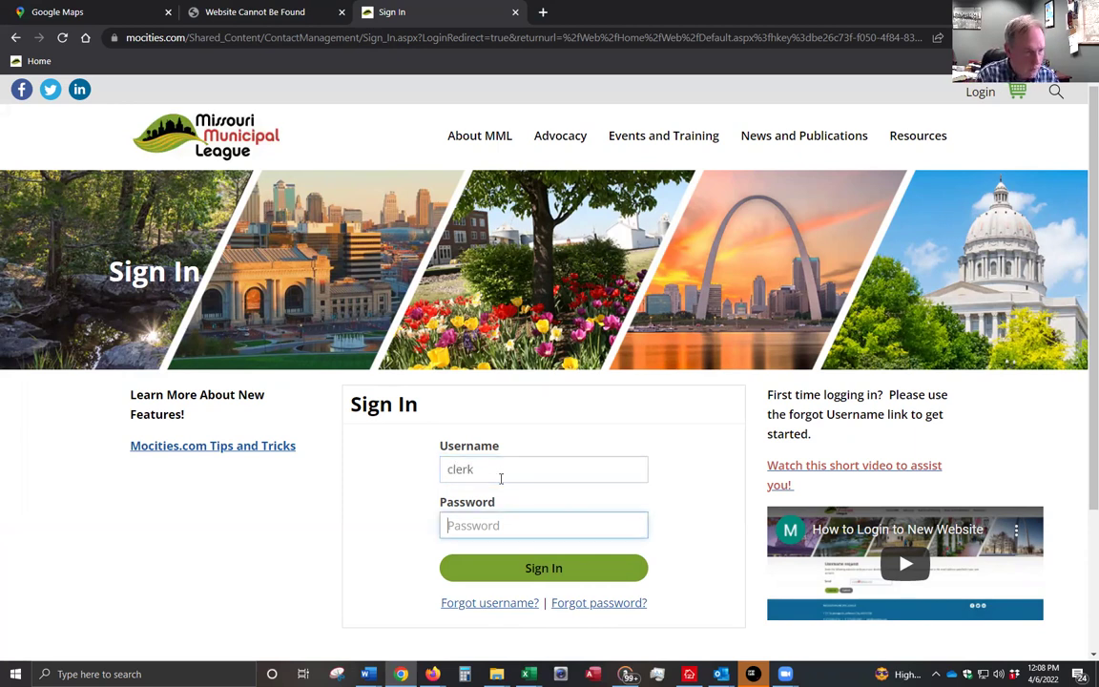
type("**********")
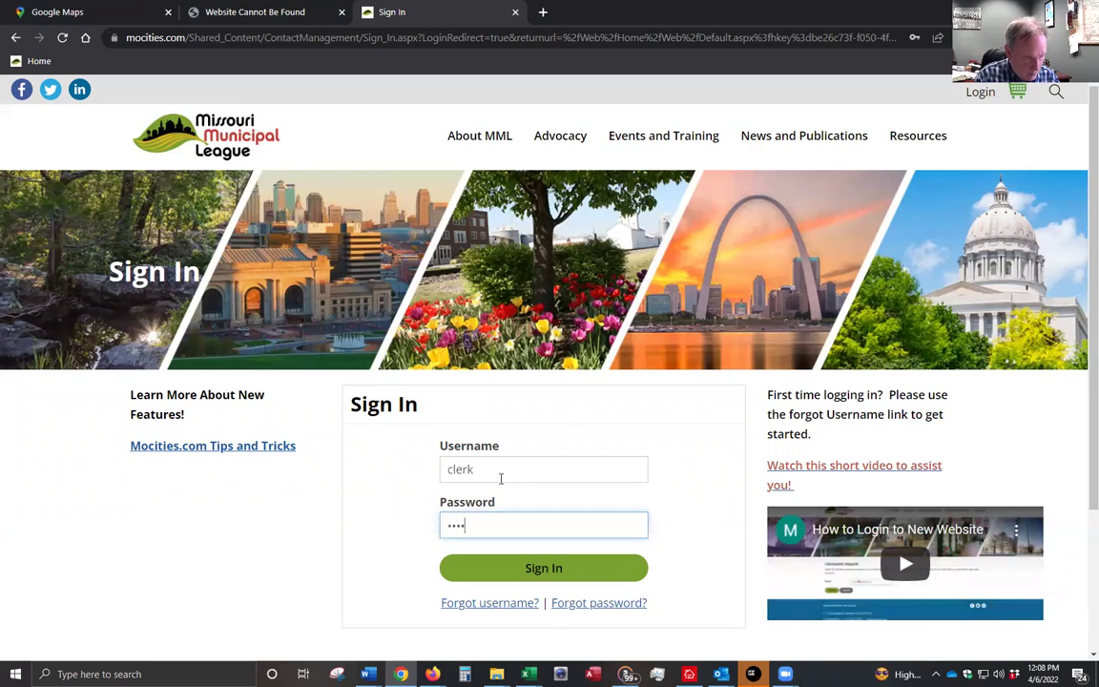
type("*")
key("Return")
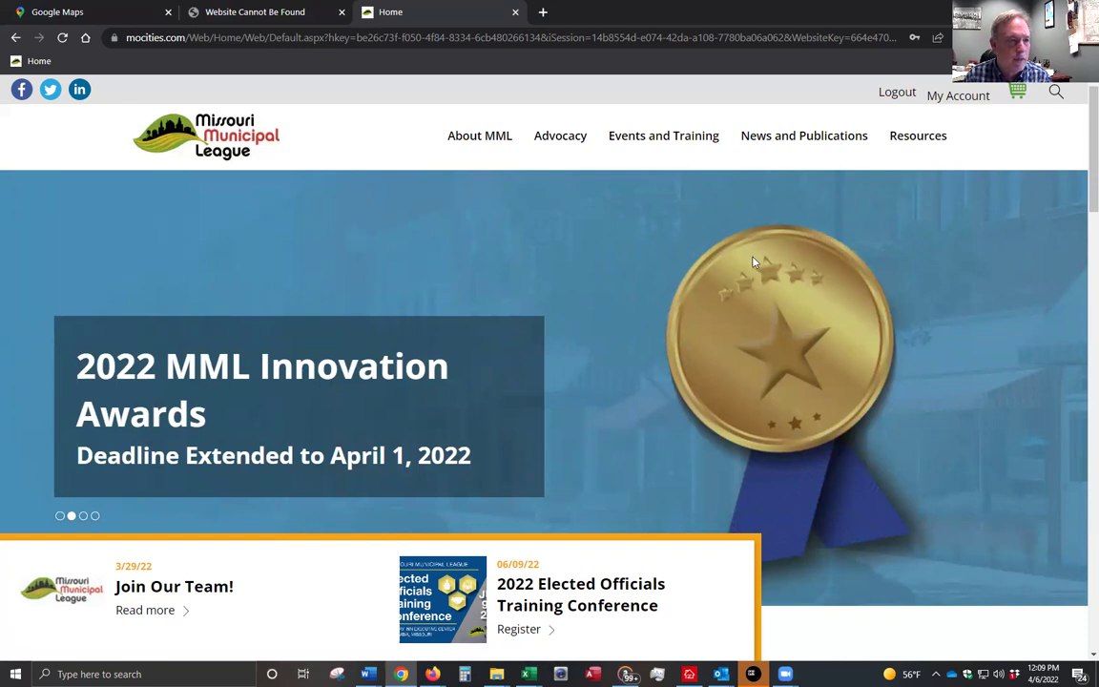
- Open My Account and review the clerk's profile, Testville city and Municipal Individual type
left_click(956, 107)
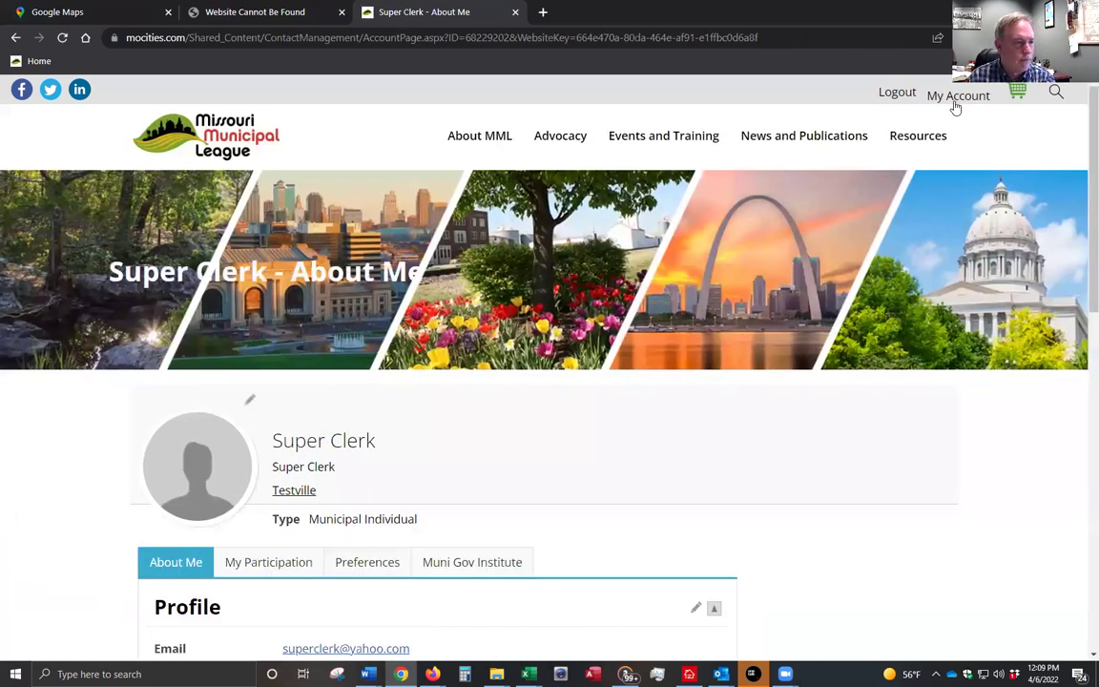
scroll(545, 464, "down", 1)
scroll(544, 464, "down", 2)
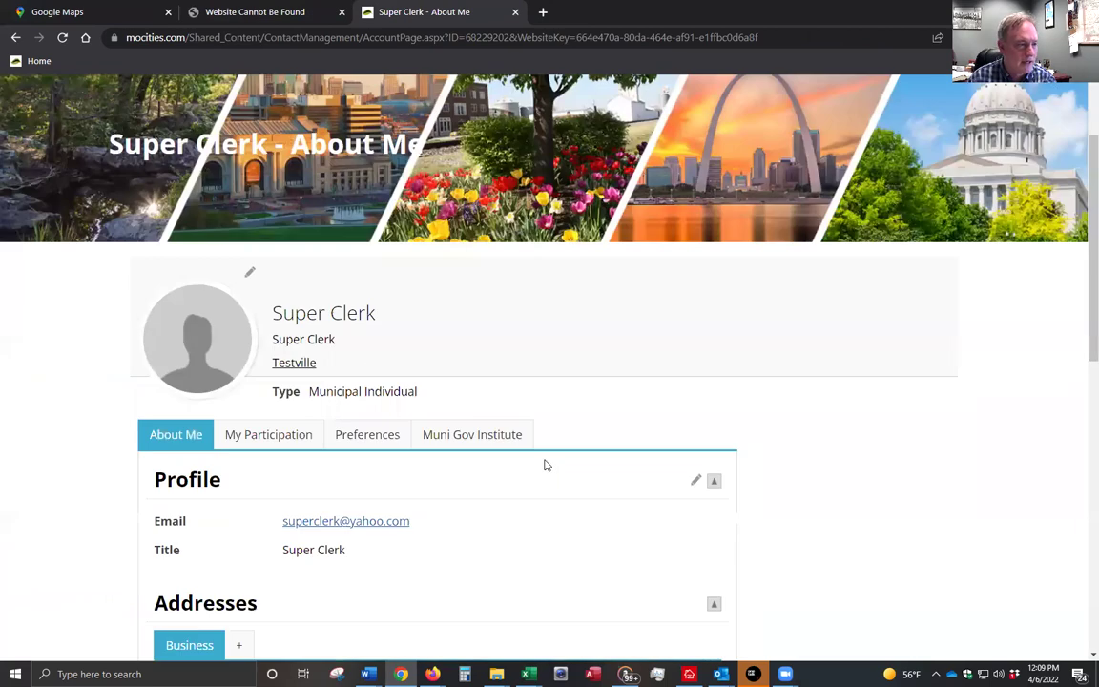
scroll(544, 465, "down", 3)
scroll(545, 464, "up", 4)
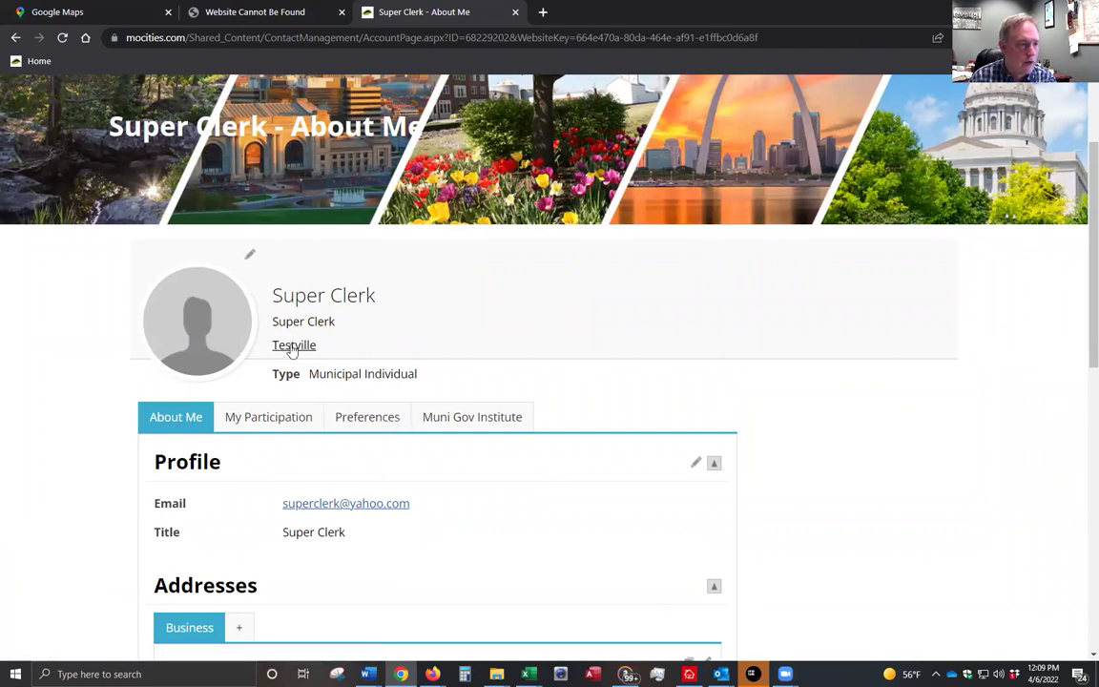
- Go to Testville's Contacts tab and start a new Add a contact form
left_click(293, 346)
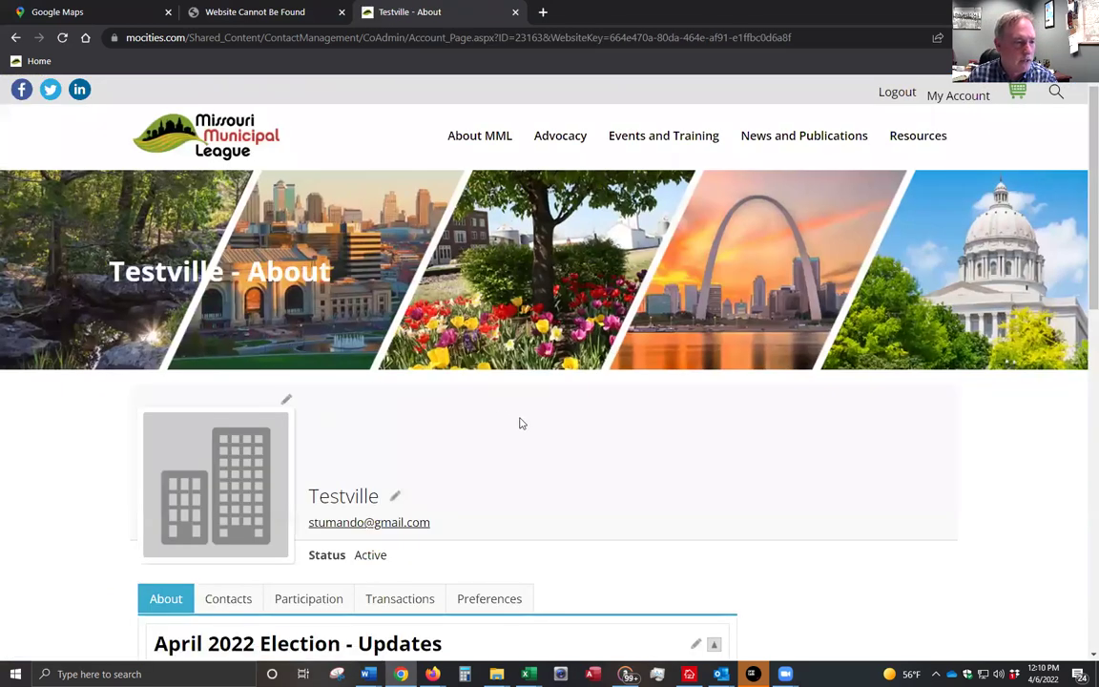
scroll(524, 429, "down", 2)
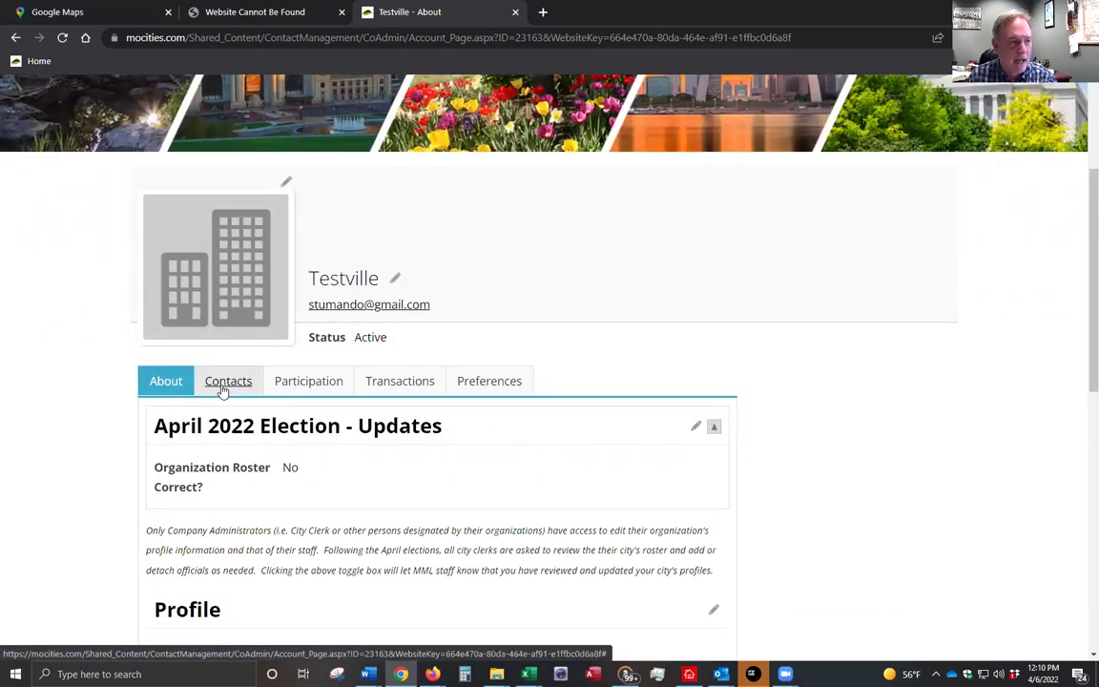
left_click(222, 389)
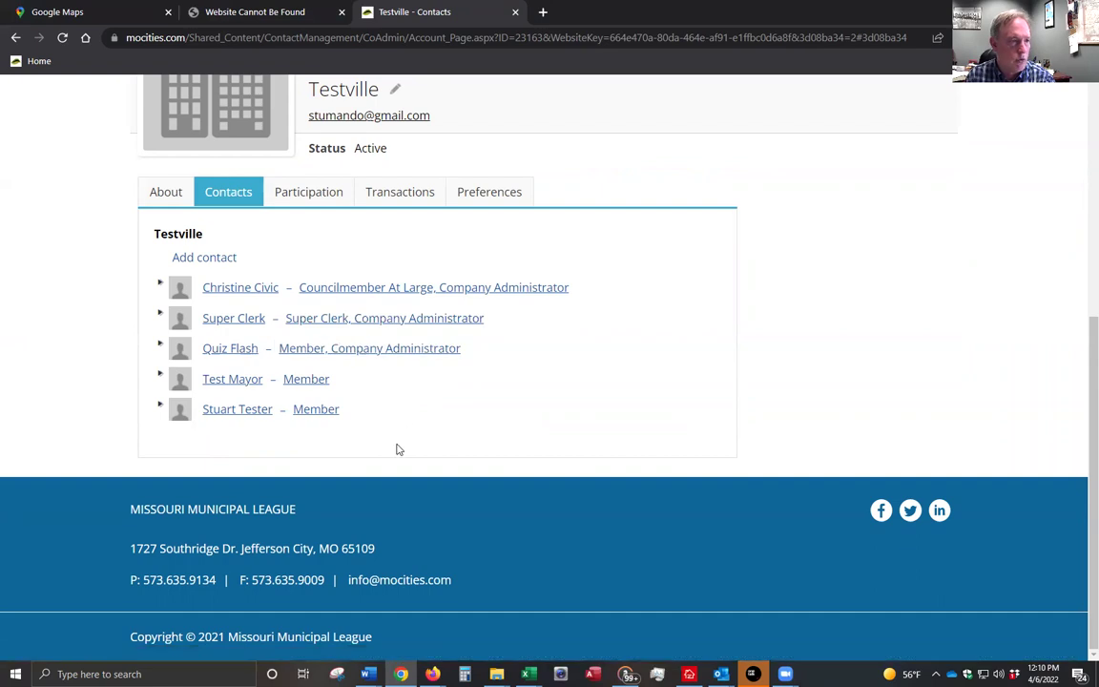
left_click(212, 261)
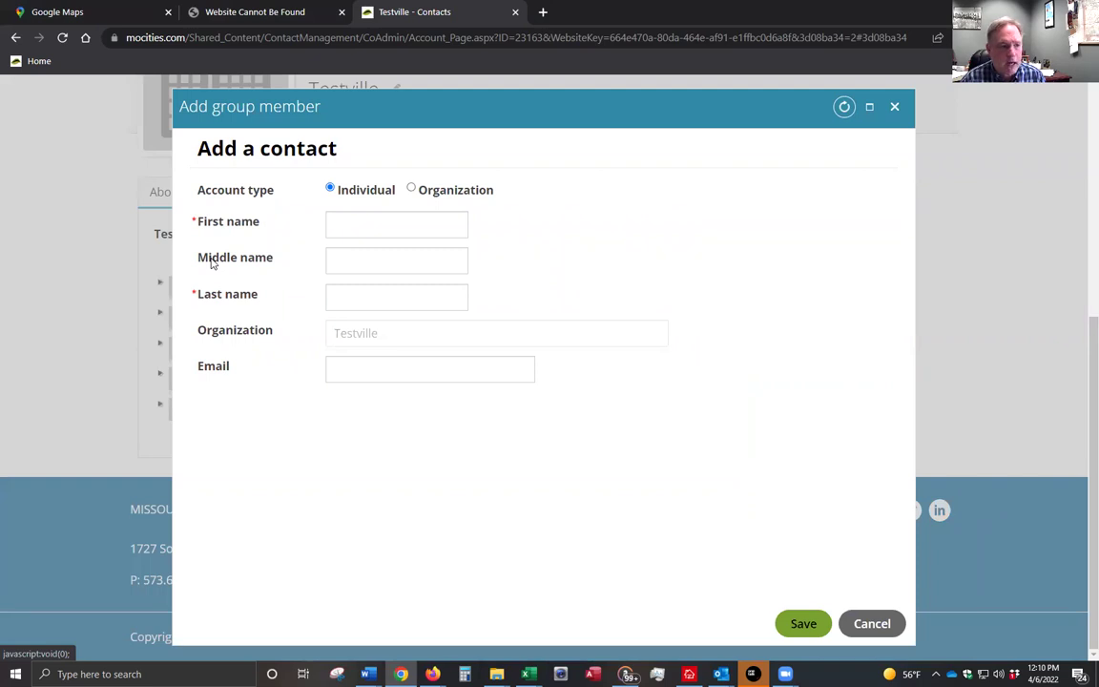
- Enter the new contact's first name, last name and mocities.com email, then save
left_click(359, 225)
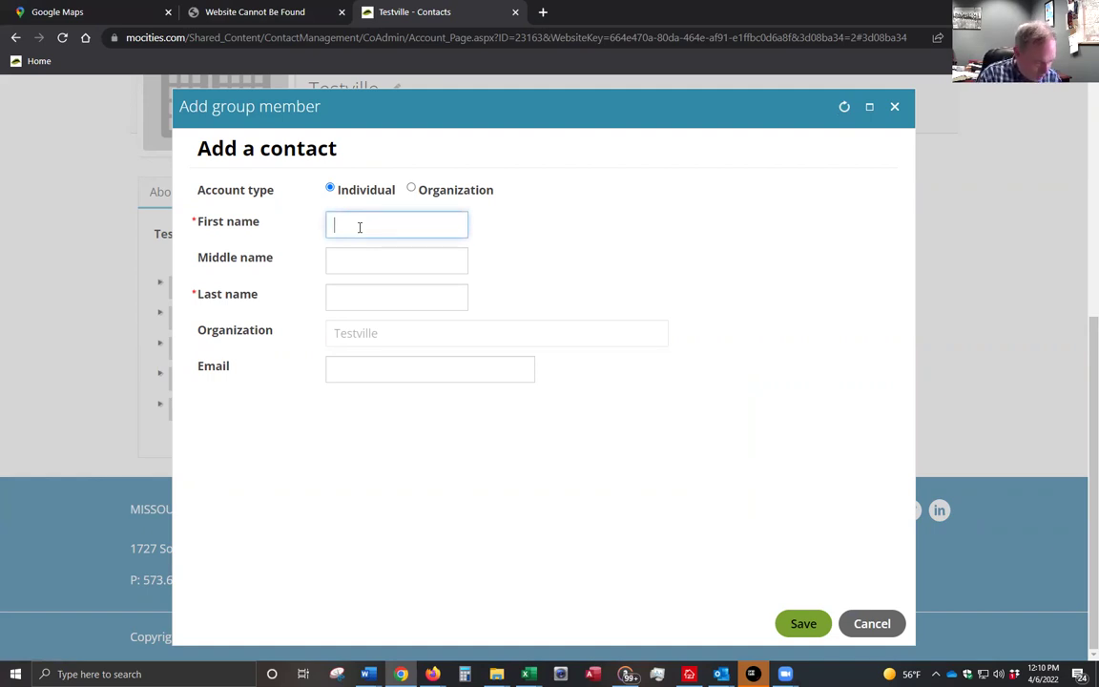
key("Tab")
key("Tab")
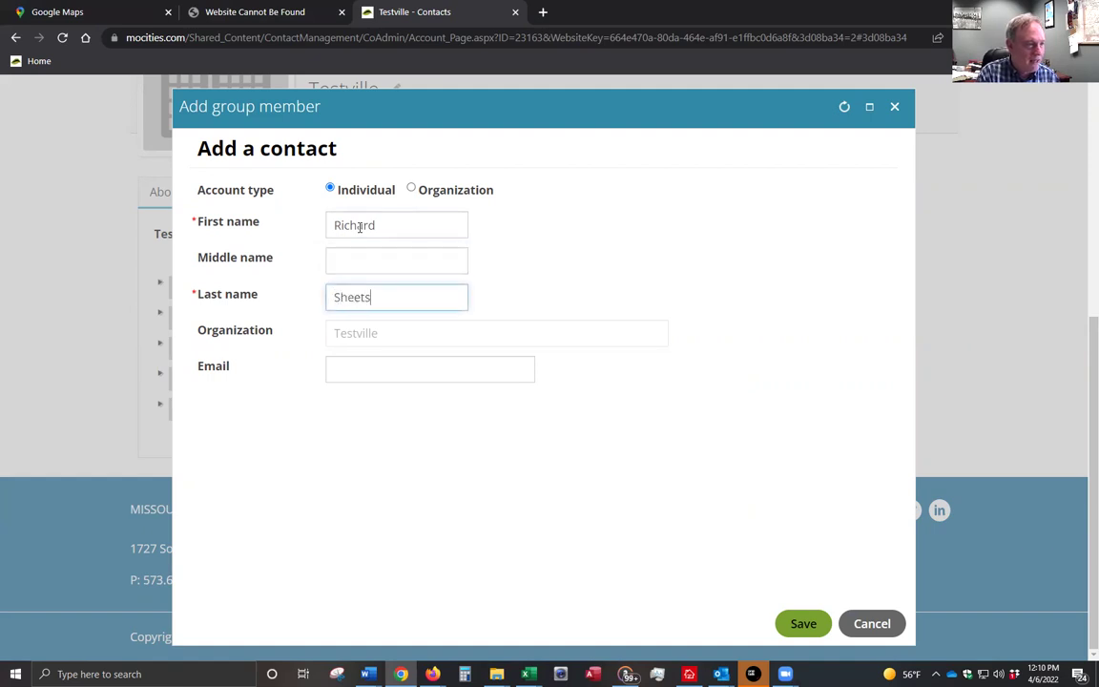
key("Tab")
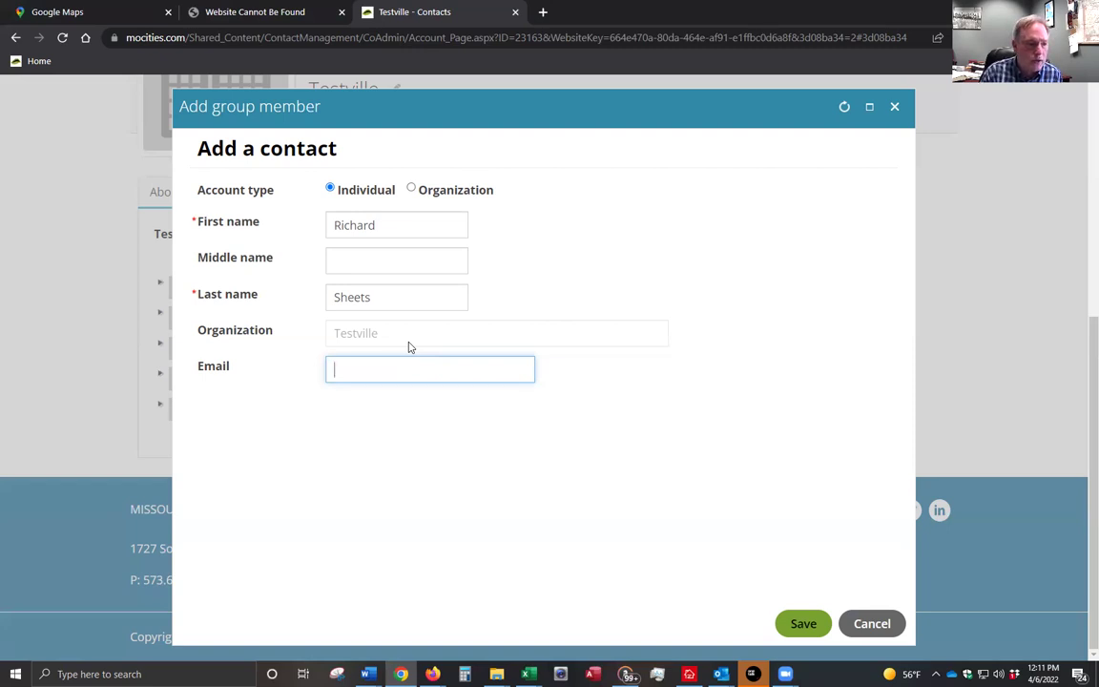
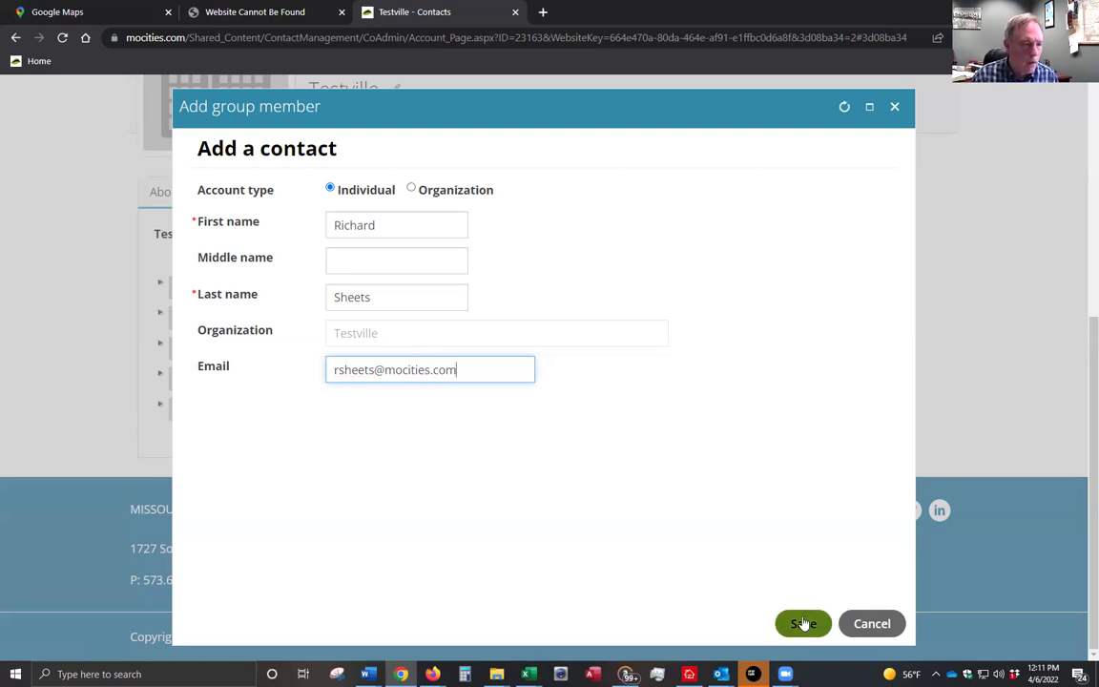
left_click(805, 623)
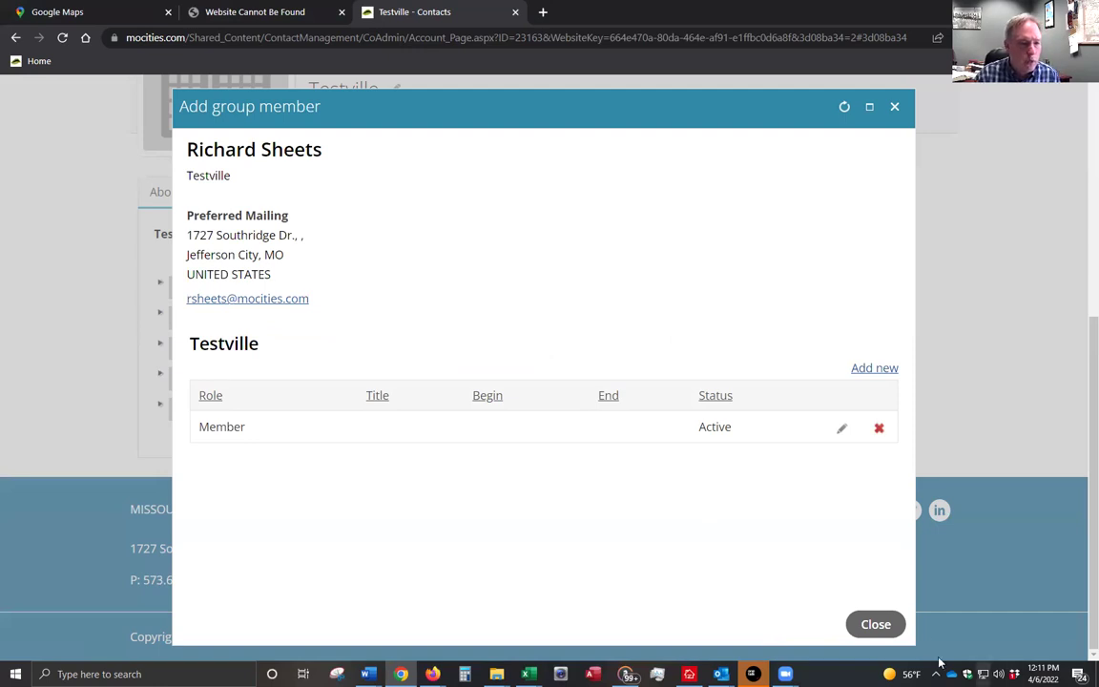
- Open the new contact's profile and review its Profile, Addresses, Personal details and Bio sections
left_click(881, 626)
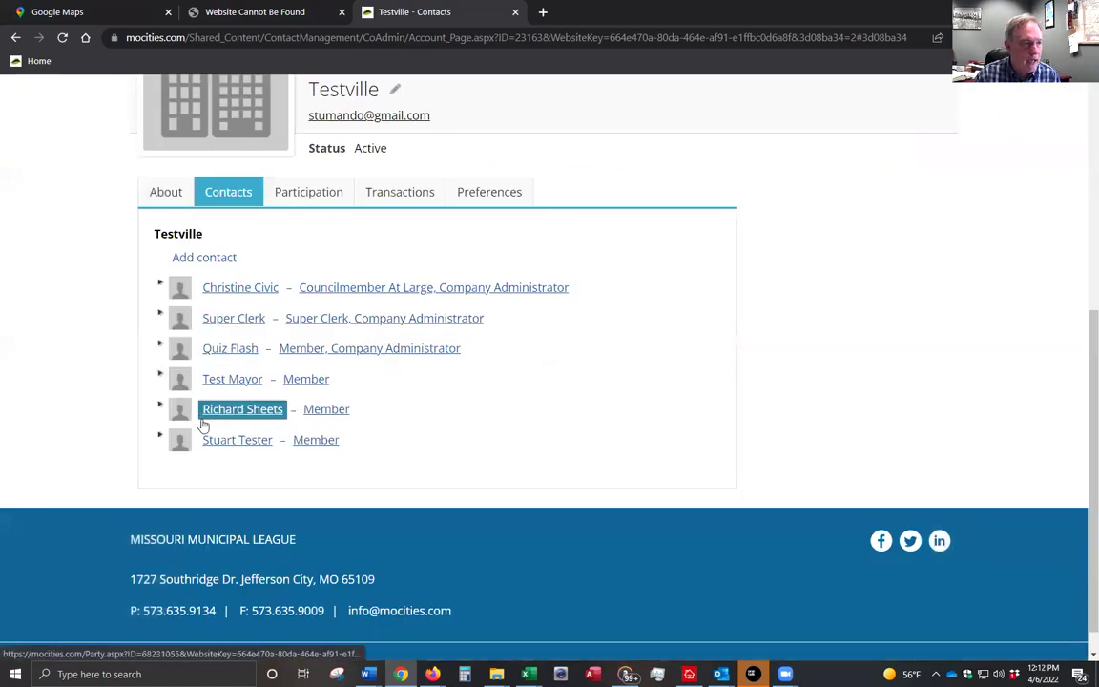
left_click(234, 413)
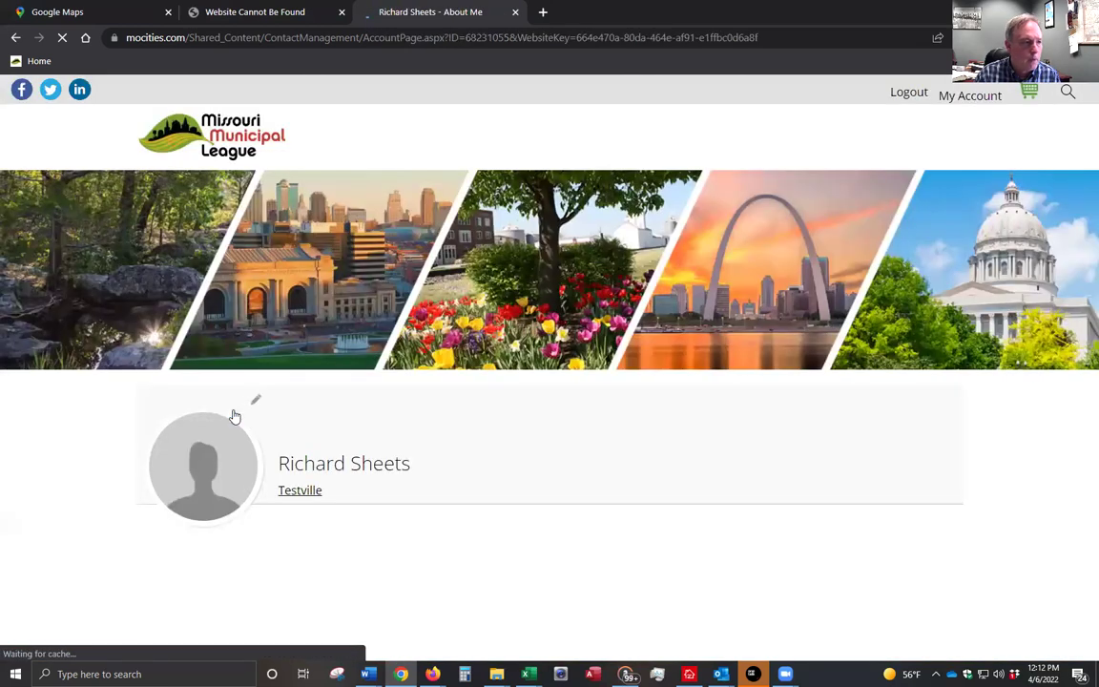
scroll(467, 517, "down", 4)
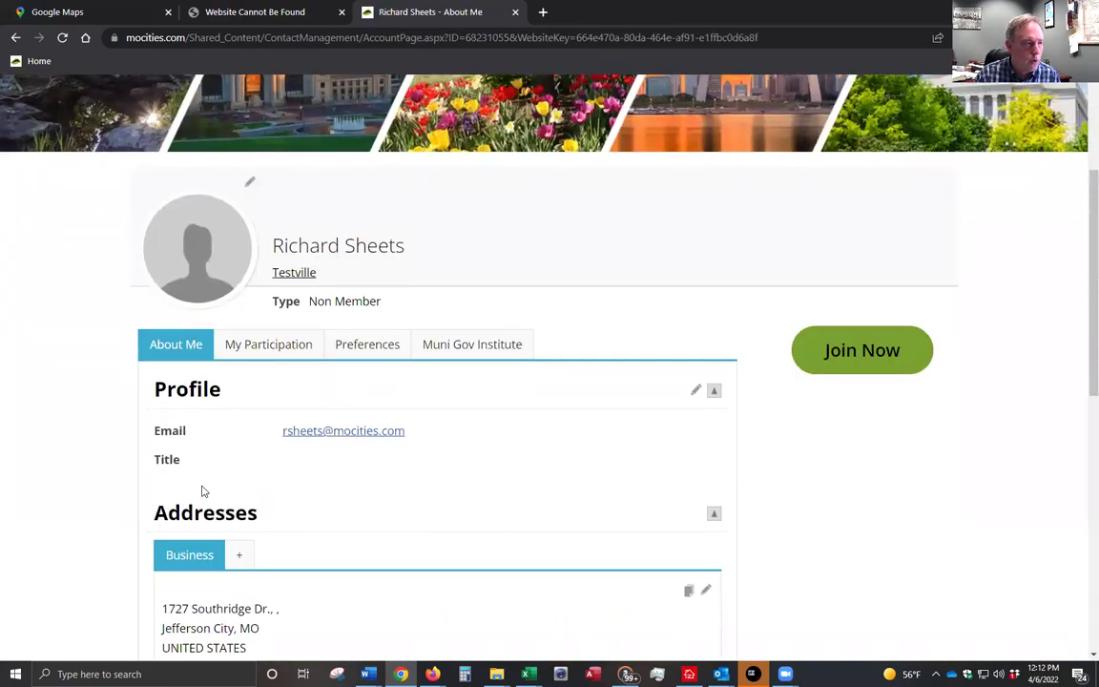
scroll(751, 592, "down", 1)
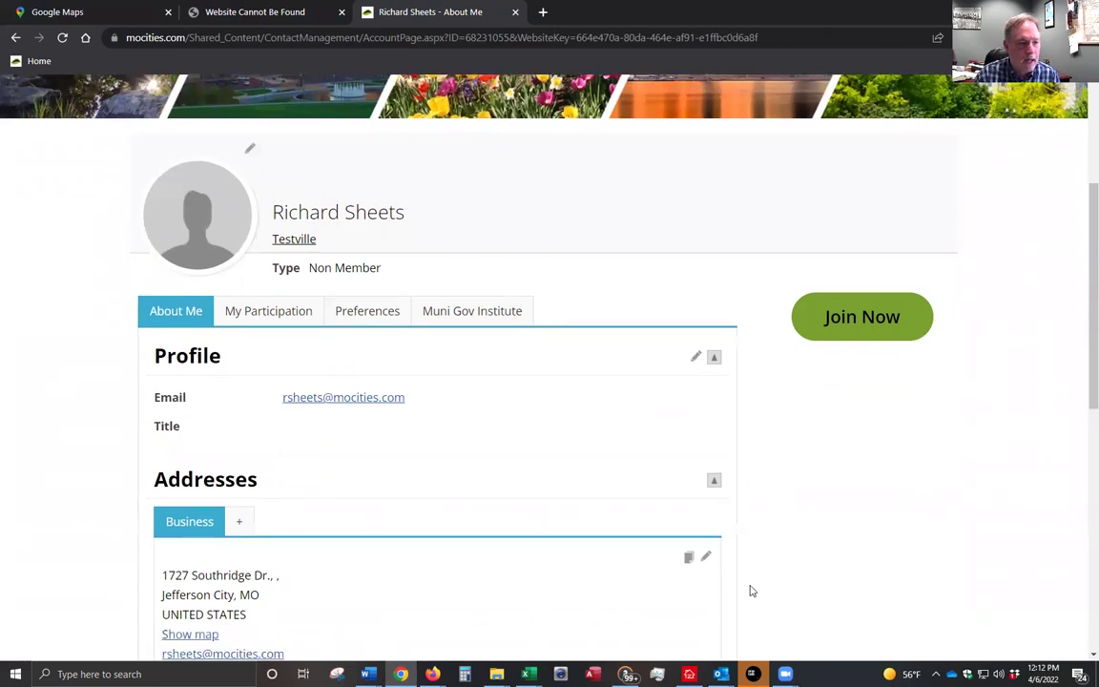
scroll(735, 582, "down", 2)
scroll(562, 620, "down", 2)
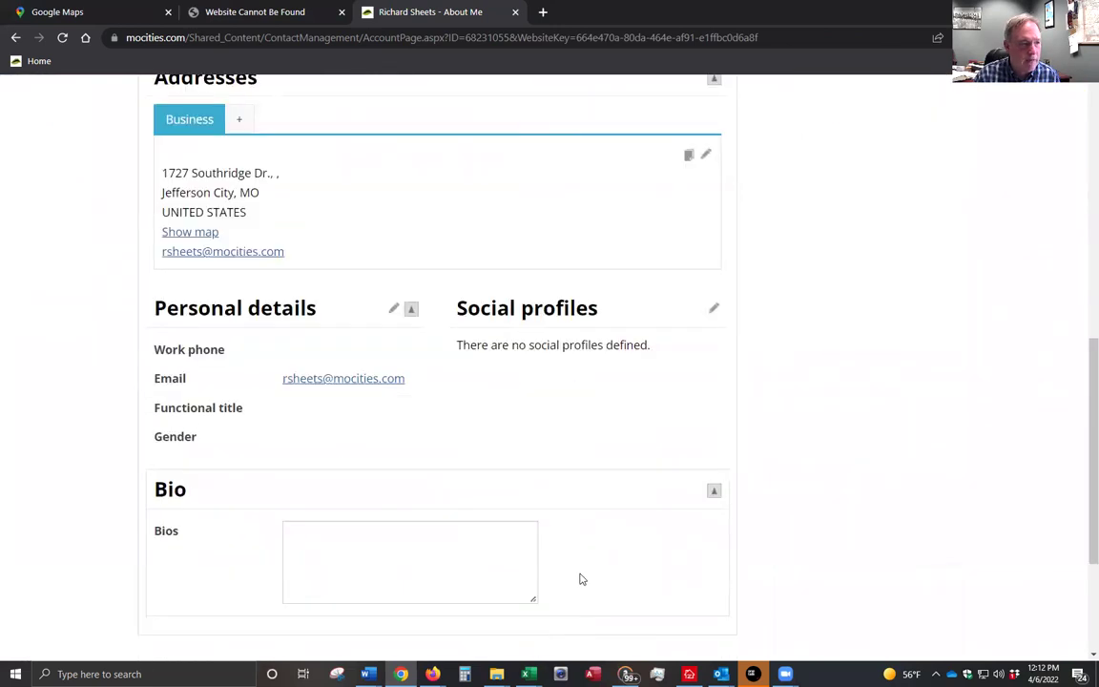
scroll(580, 579, "up", 4)
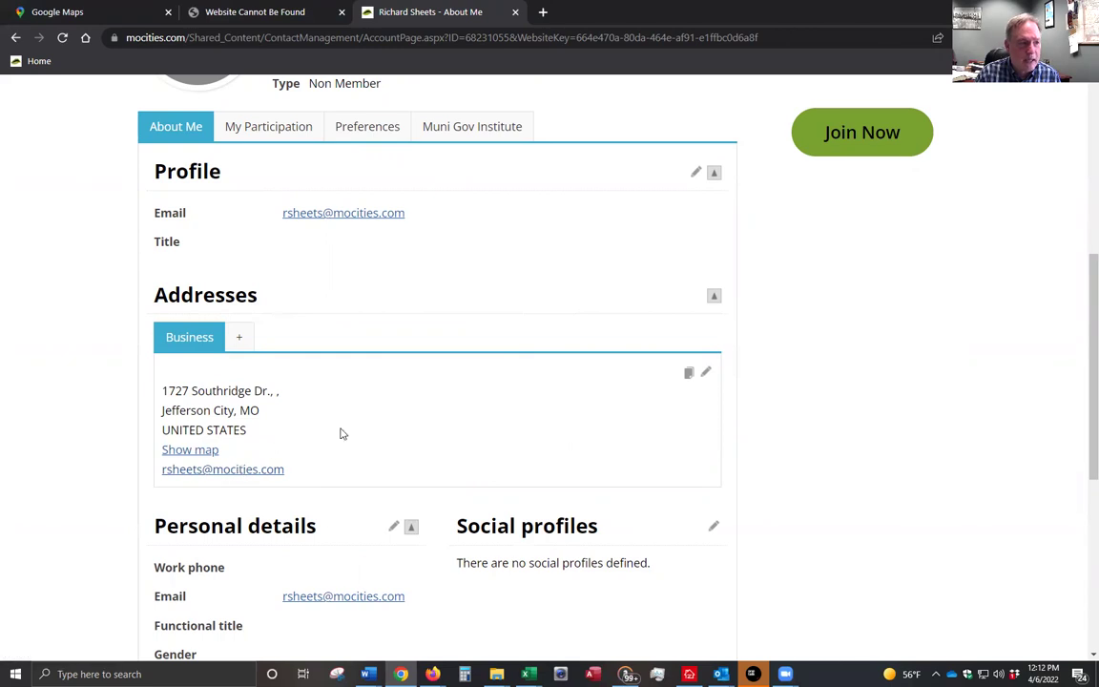
scroll(376, 420, "up", 2)
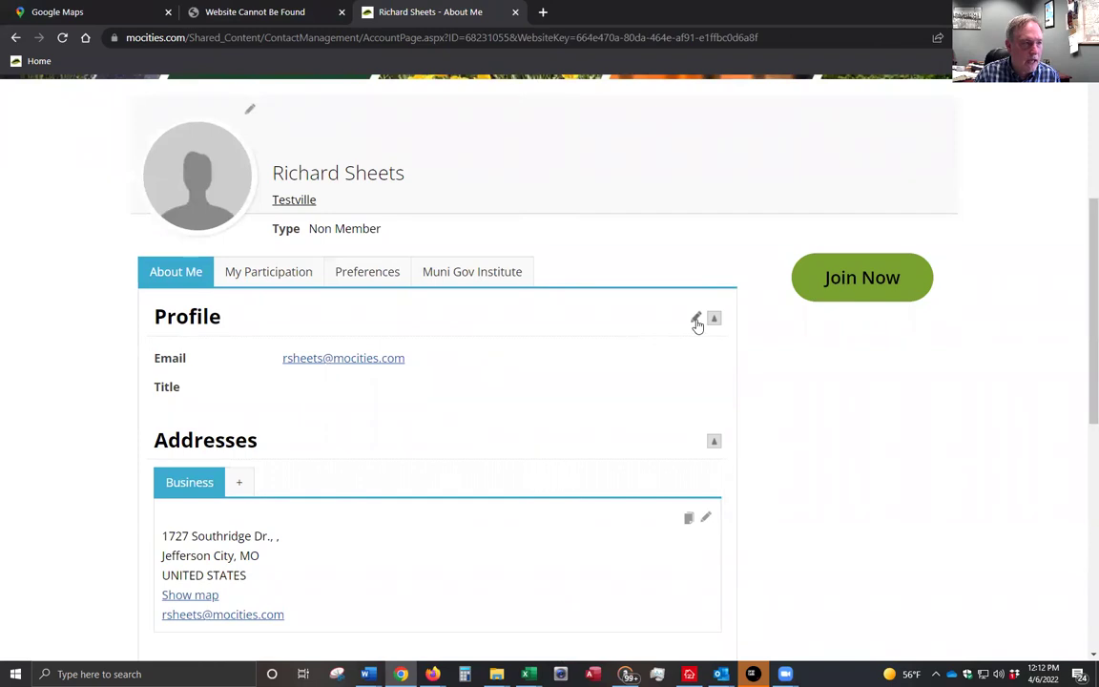
- Set the contact's profile Title to Executive Director and save it
left_click(697, 321)
left_click(344, 398)
type("Exe")
type("ctu")
key("BackSpace")
key("BackSpace")
type("utive Director")
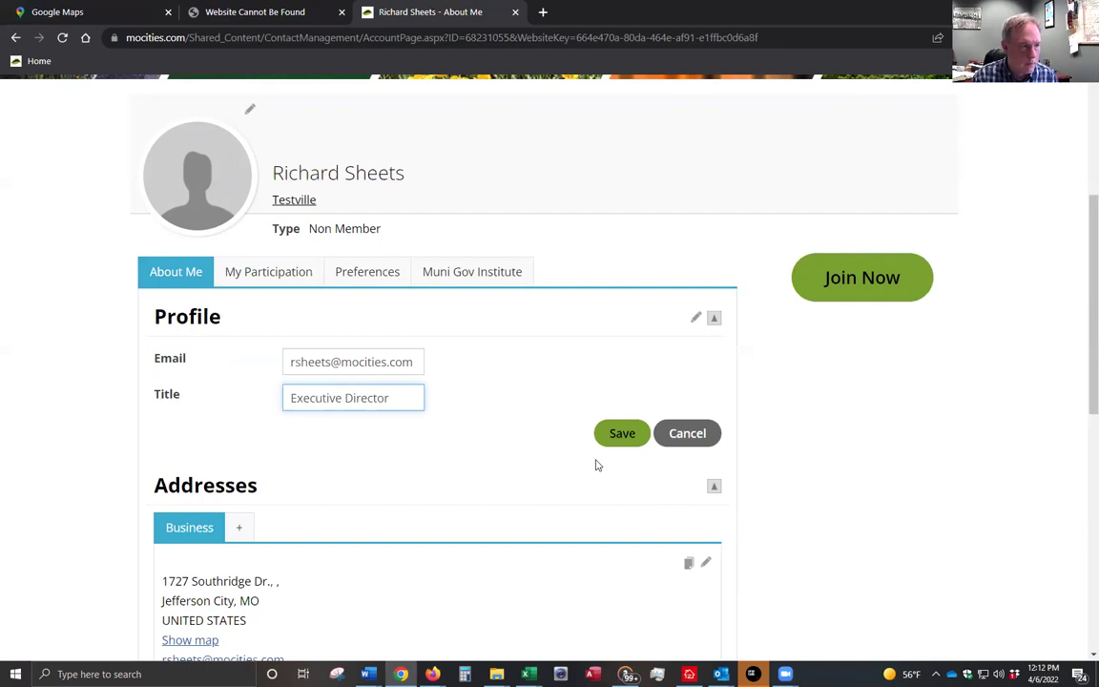
left_click(637, 444)
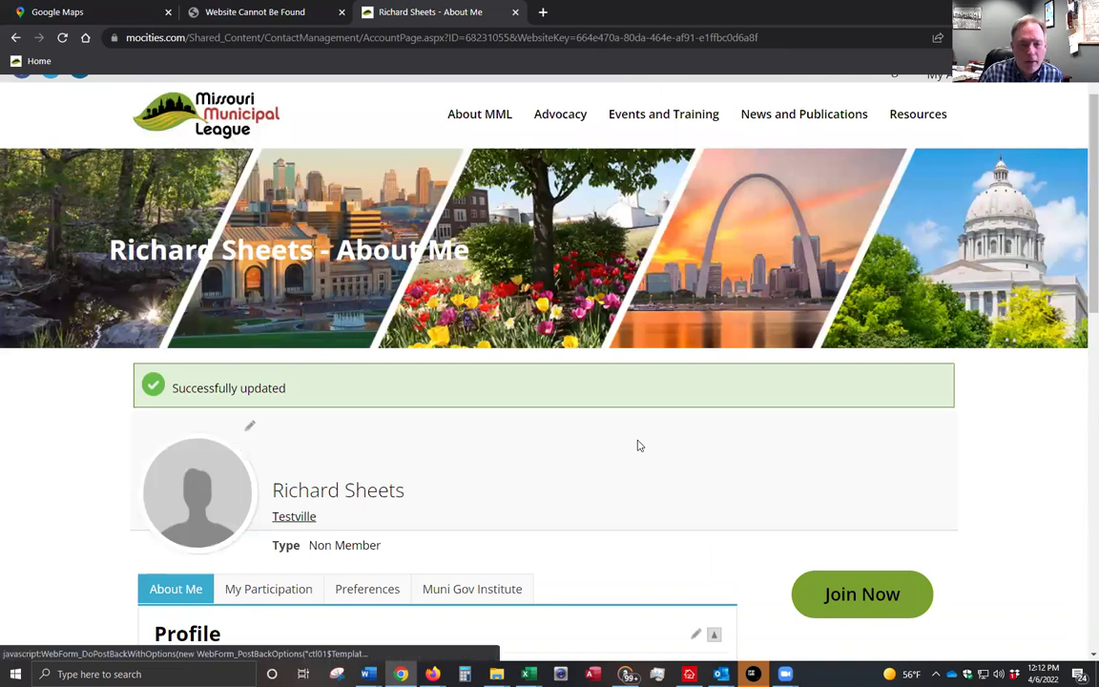
- Go to the Testville organization's About page from the contact's profile
scroll(640, 446, "down", 1)
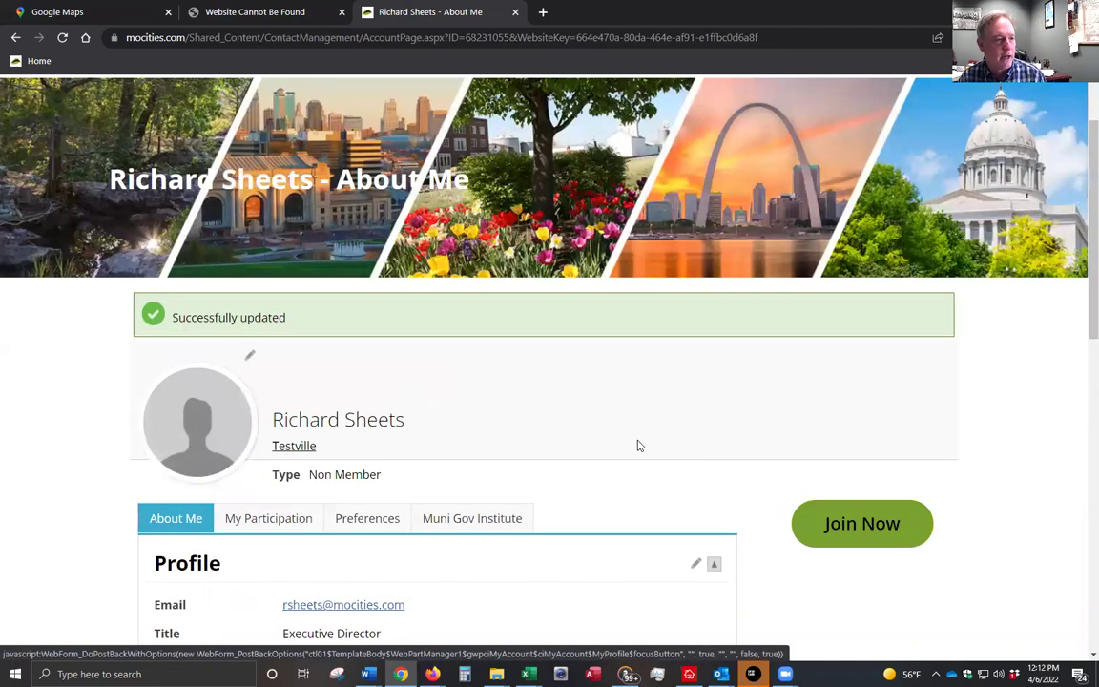
scroll(573, 401, "down", 1)
left_click(284, 381)
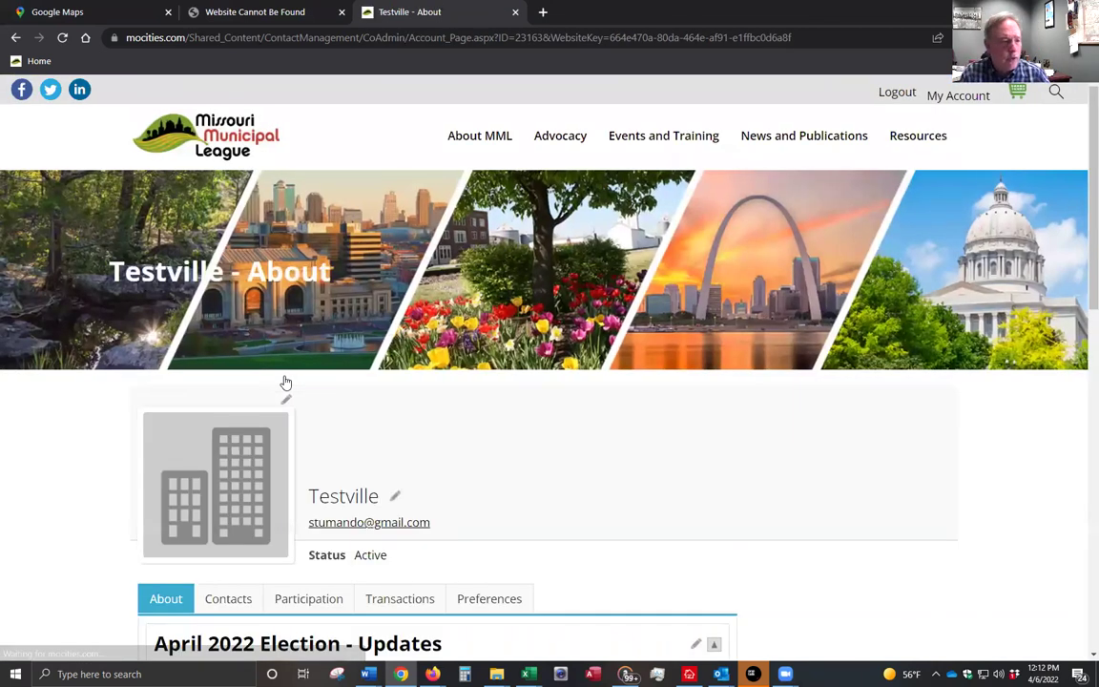
- Open the contact's Executive Director member details from Testville's Contacts list
scroll(668, 486, "down", 3)
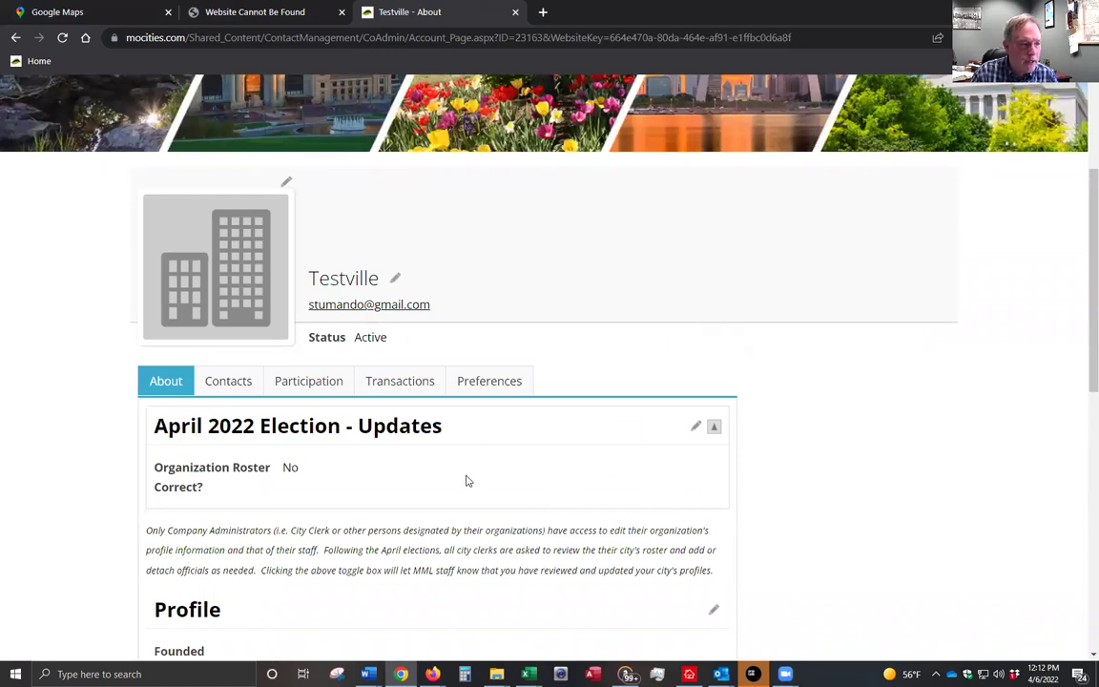
left_click(237, 384)
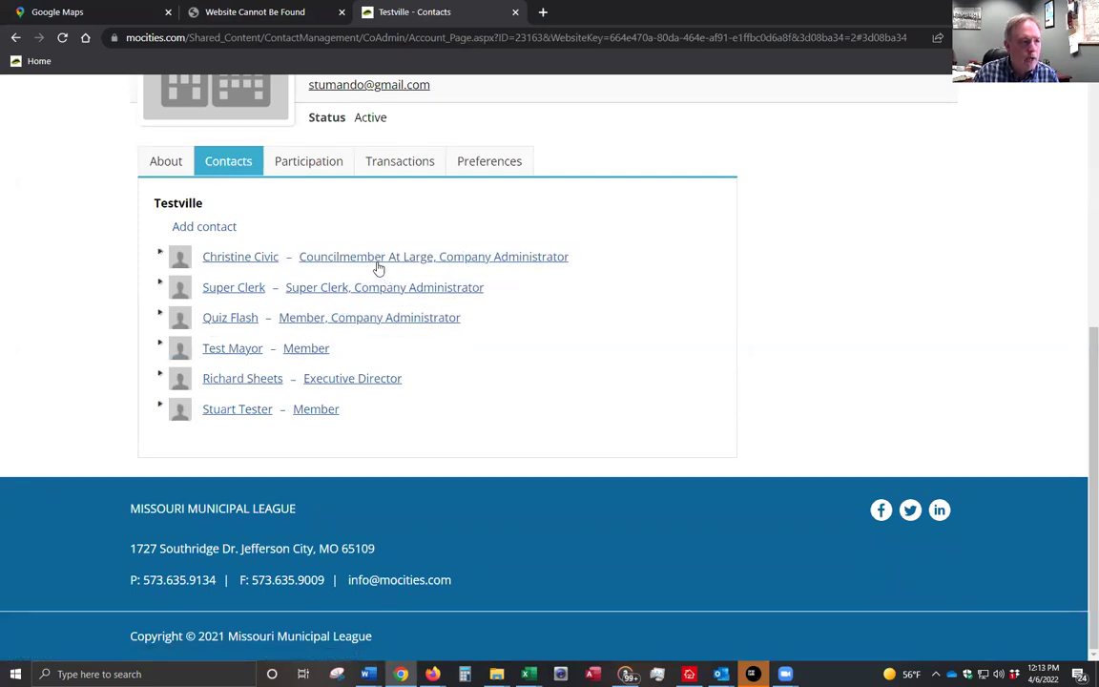
left_click(344, 378)
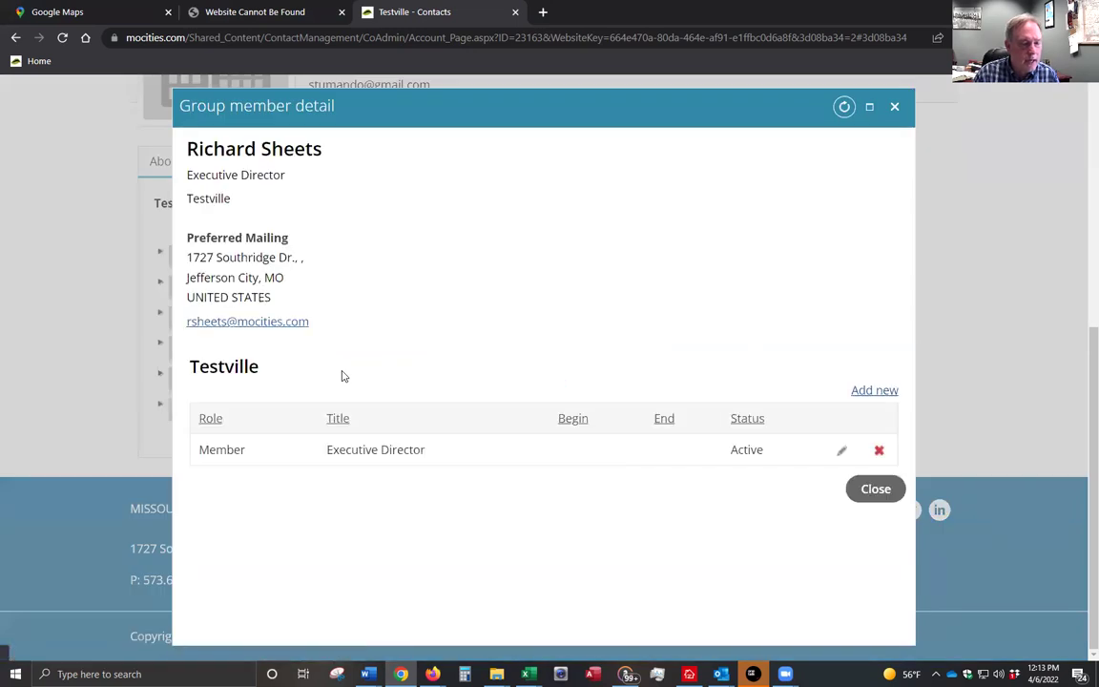
- Delete the contact's Member role at Testville, confirm, and close the details
left_click(879, 452)
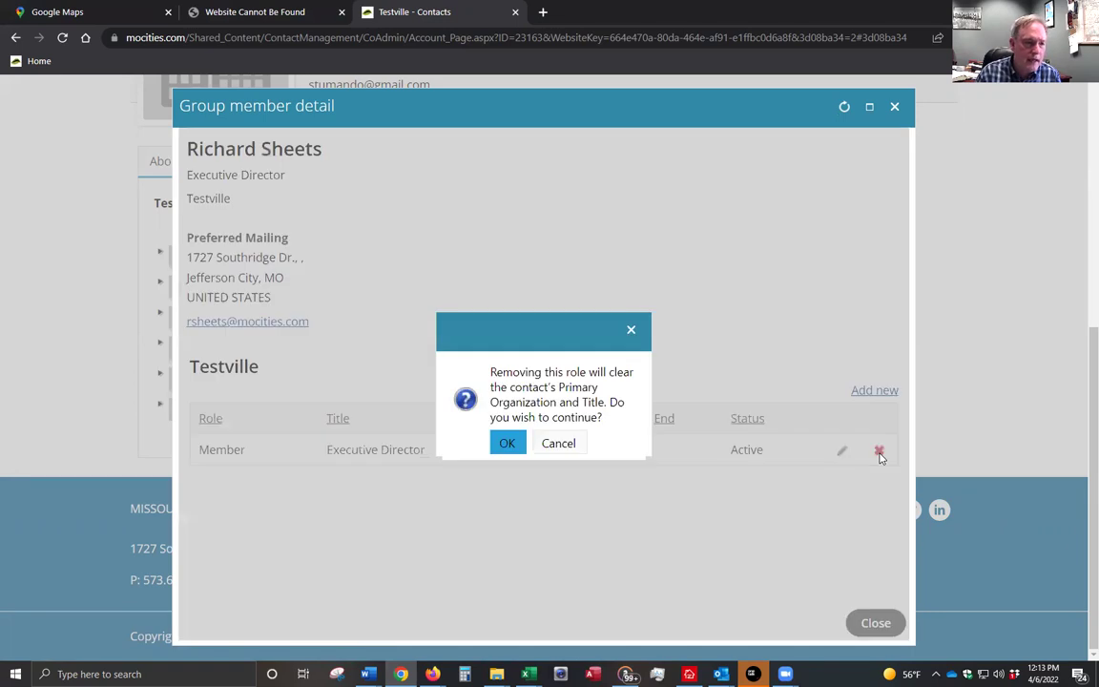
left_click(506, 446)
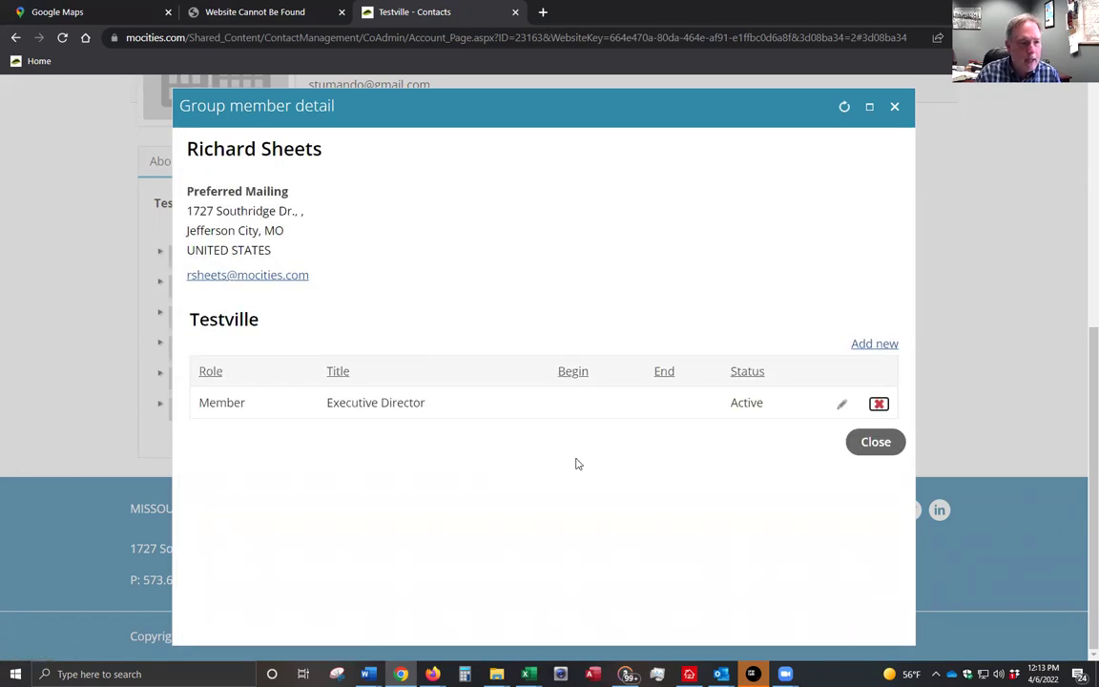
left_click(849, 454)
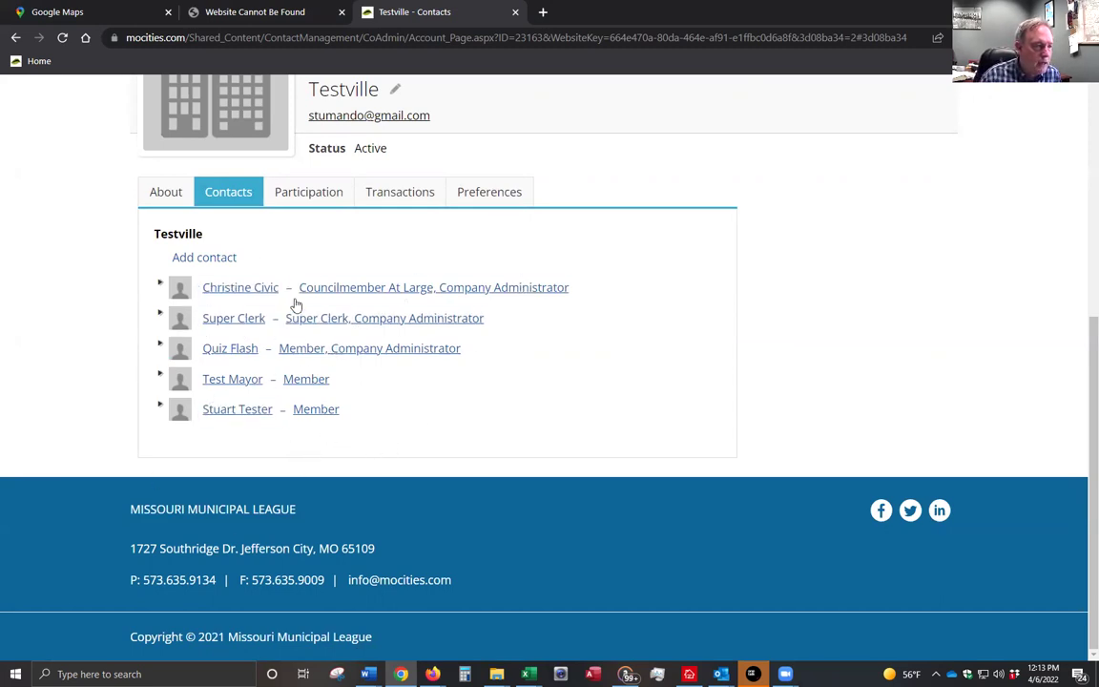
- Tick Organization Roster Correct? in Testville's April 2022 Election updates and save
scroll(264, 434, "up", 3)
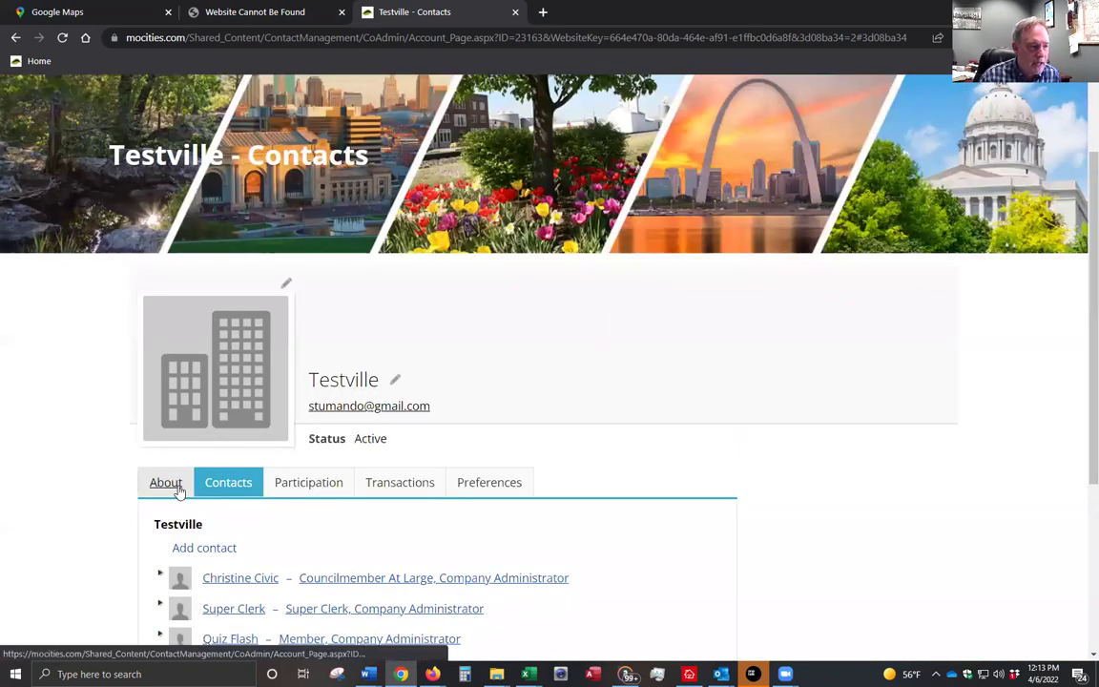
left_click(179, 491)
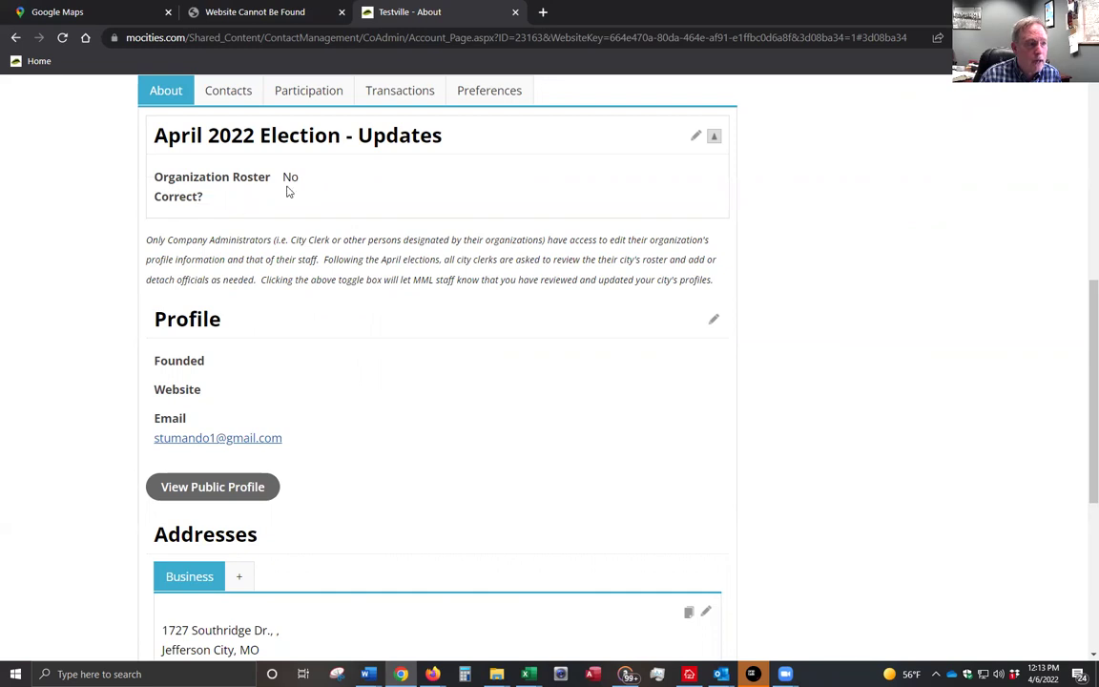
left_click(694, 139)
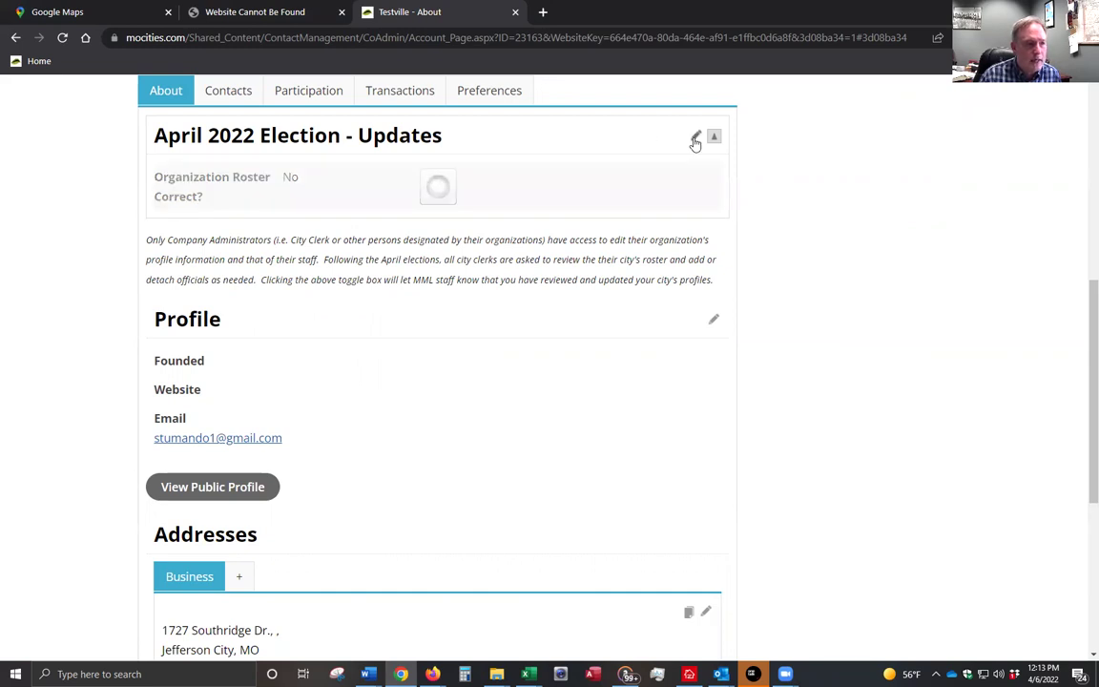
left_click(157, 176)
left_click(615, 211)
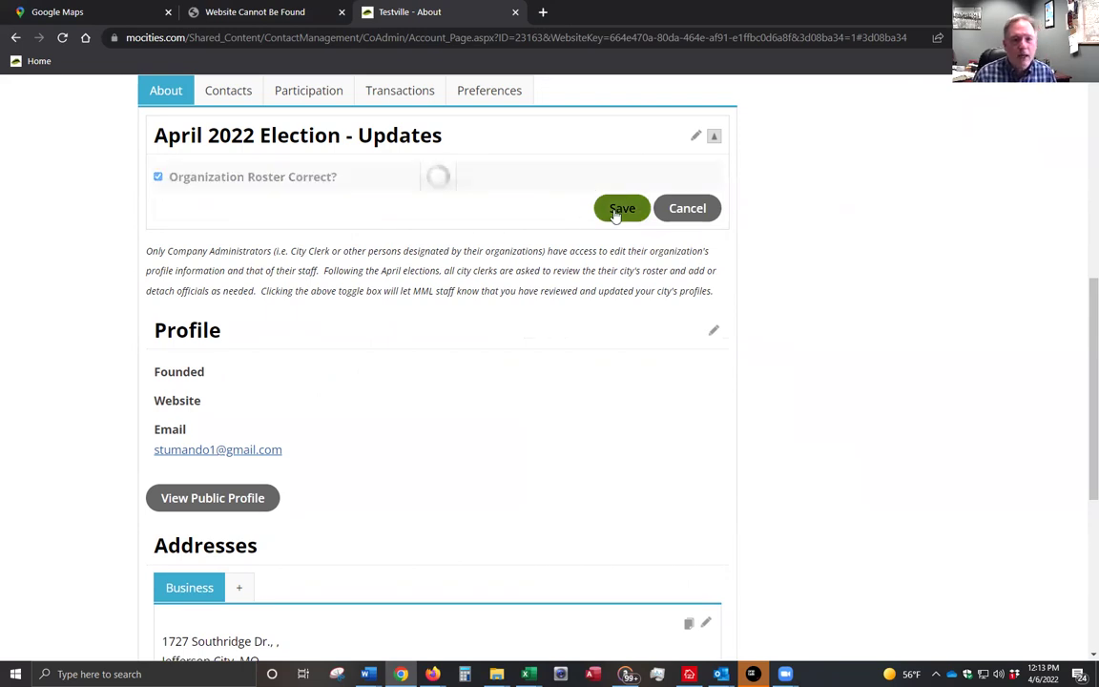